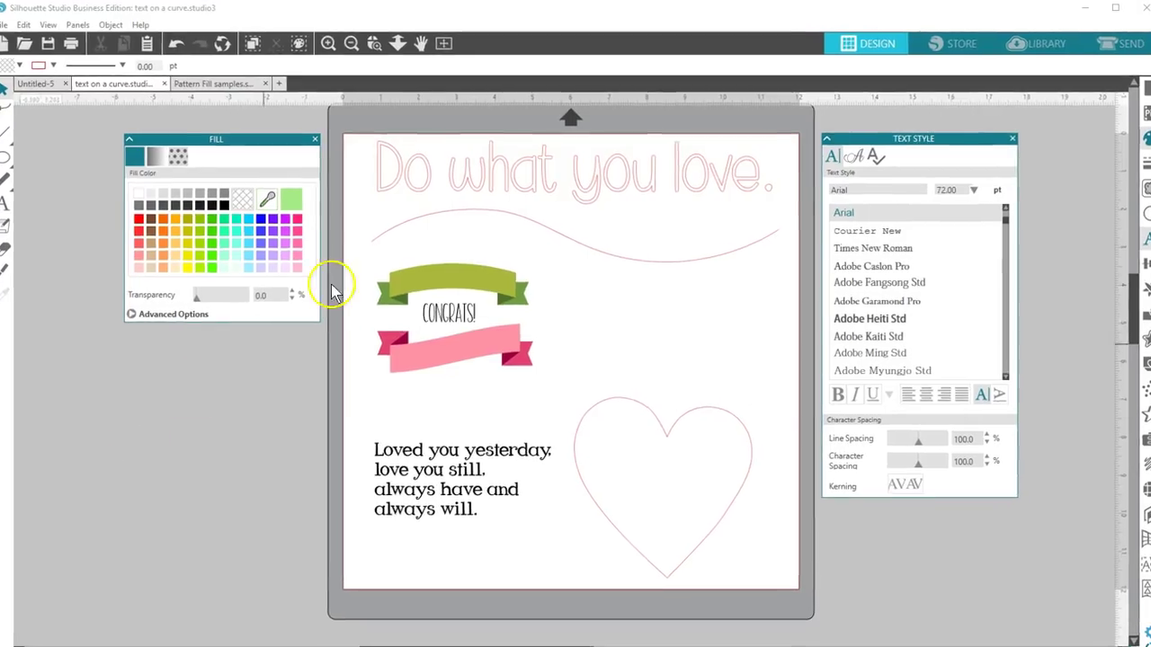
- Attach the 'Do what you love.' text to the wavy line and position it along the curve
{"action": "left_click", "coordinate": [414, 184]}
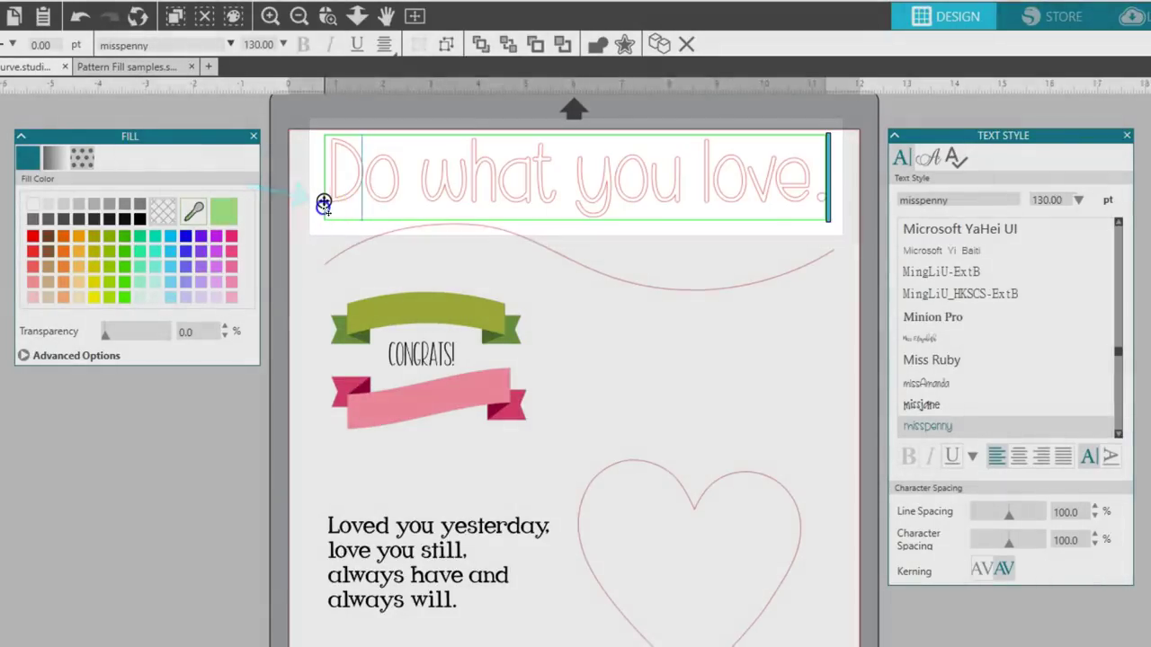
{"action": "left_click_drag", "start_coordinate": [324, 203], "coordinate": [342, 250]}
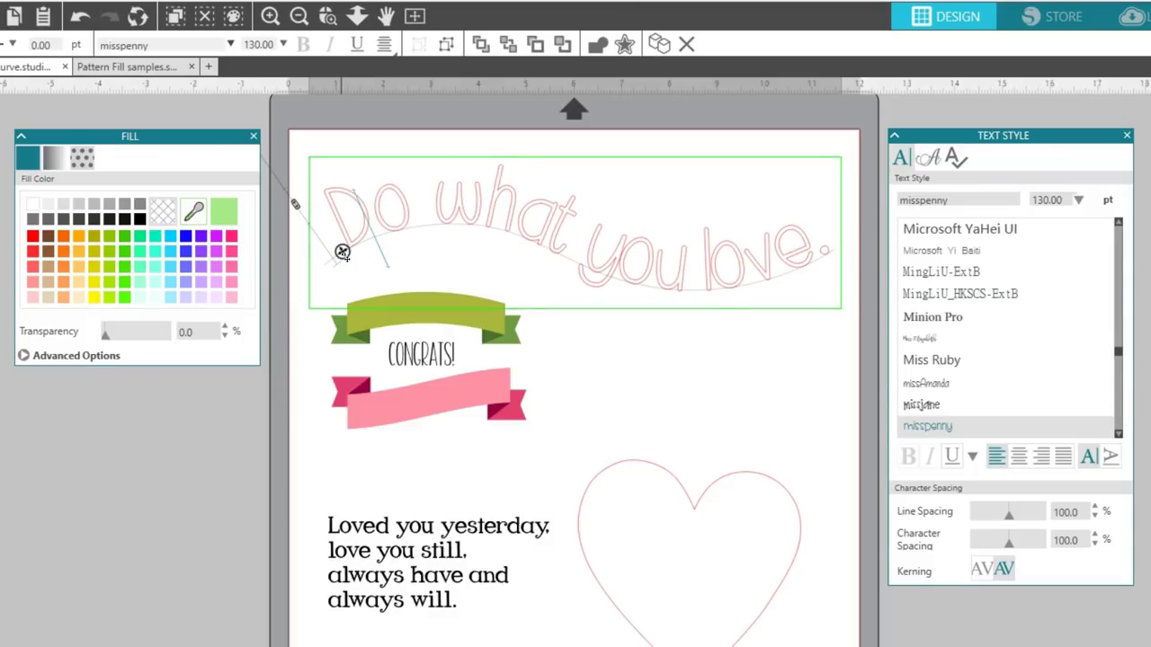
{"action": "mouse_move", "coordinate": [342, 252]}
{"action": "left_mouse_down"}
{"action": "mouse_move", "coordinate": [325, 206]}
{"action": "mouse_move", "coordinate": [334, 258]}
{"action": "left_mouse_up"}
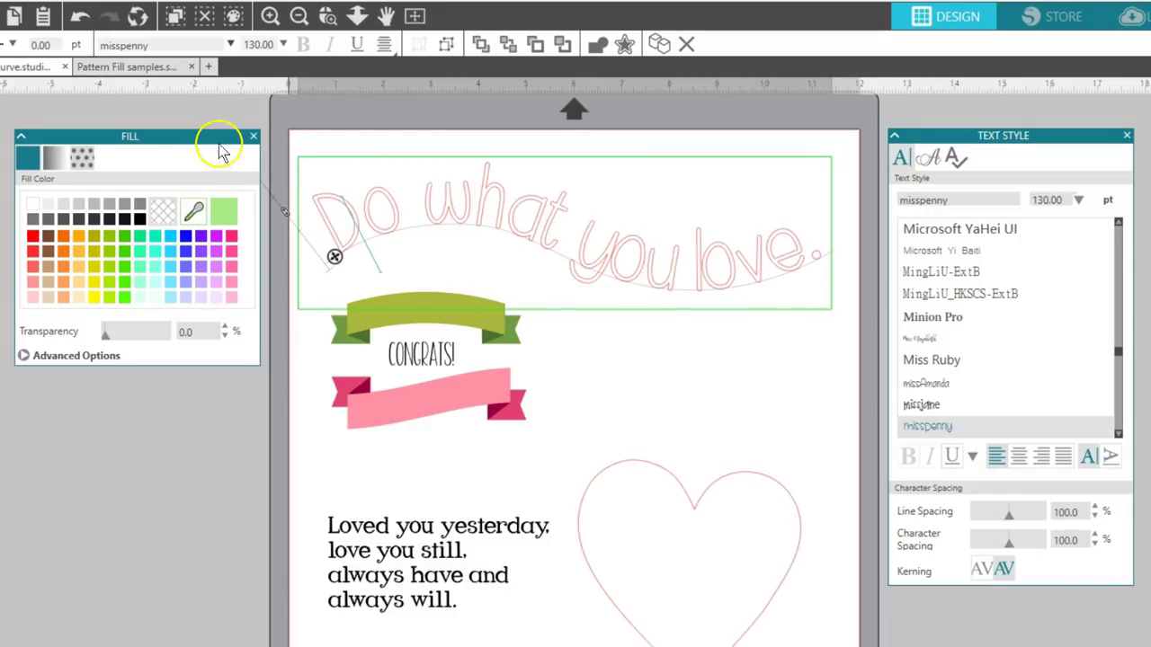
- Move the Fill panel further left and adjust the curved text's position along the wave
{"action": "left_click_drag", "start_coordinate": [213, 139], "coordinate": [182, 142]}
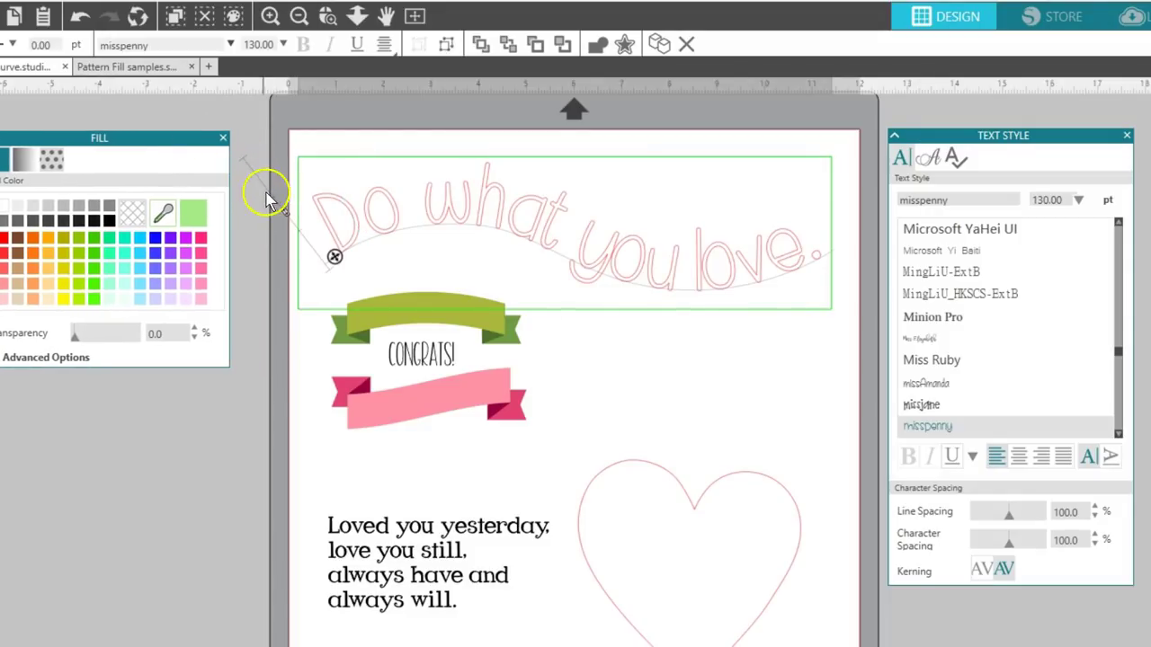
{"action": "left_click", "coordinate": [287, 217]}
{"action": "mouse_move", "coordinate": [285, 211]}
{"action": "left_mouse_down"}
{"action": "mouse_move", "coordinate": [272, 190]}
{"action": "mouse_move", "coordinate": [307, 256]}
{"action": "mouse_move", "coordinate": [285, 211]}
{"action": "left_mouse_up"}
- Fill the curved 'Do what you love.' text purple and slide its start further along the wave
{"action": "mouse_move", "coordinate": [1009, 539]}
{"action": "left_mouse_down"}
{"action": "mouse_move", "coordinate": [988, 547]}
{"action": "mouse_move", "coordinate": [1012, 549]}
{"action": "left_mouse_up"}
{"action": "left_click", "coordinate": [786, 333]}
{"action": "left_click", "coordinate": [714, 260]}
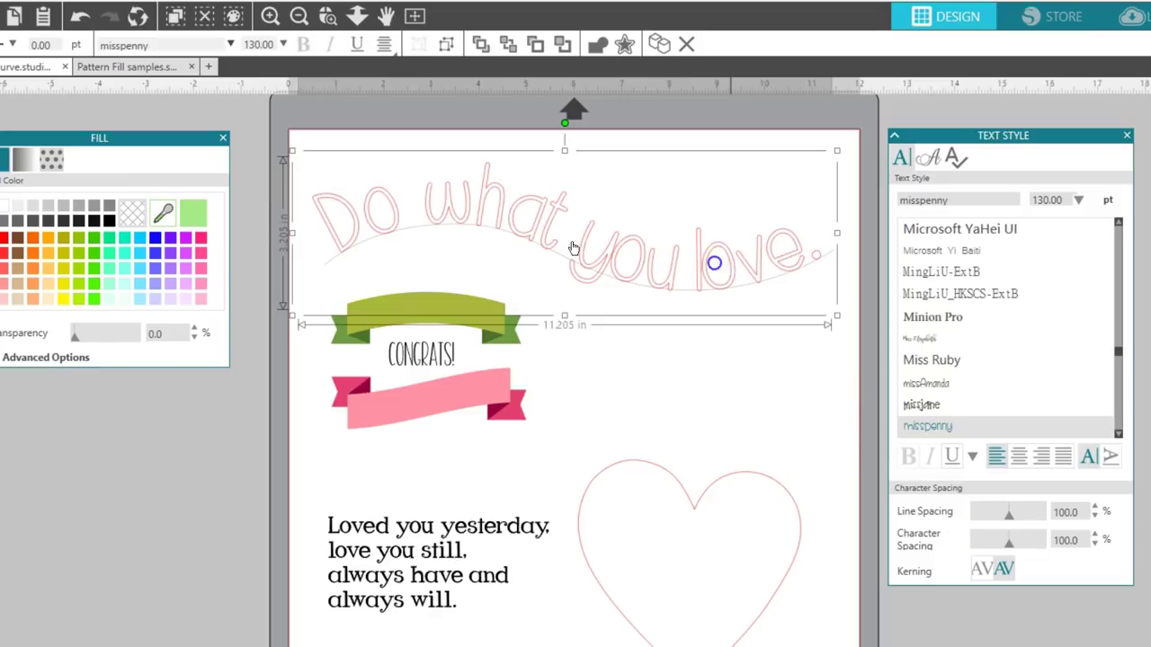
{"action": "left_click", "coordinate": [170, 237]}
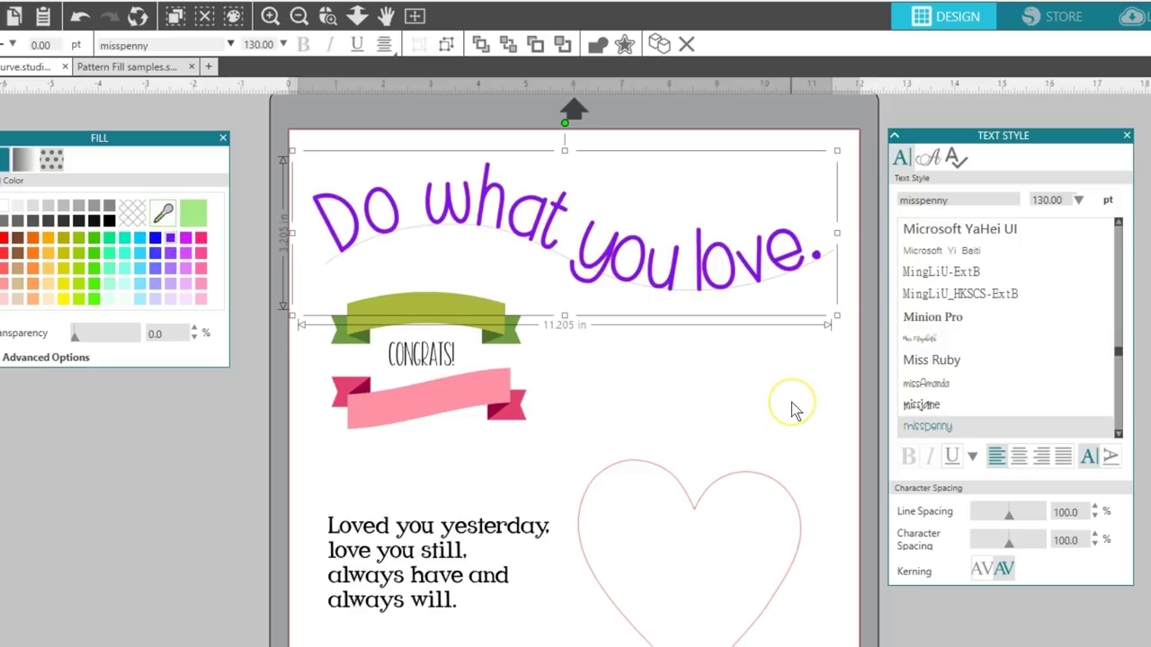
{"action": "double_click", "coordinate": [370, 207]}
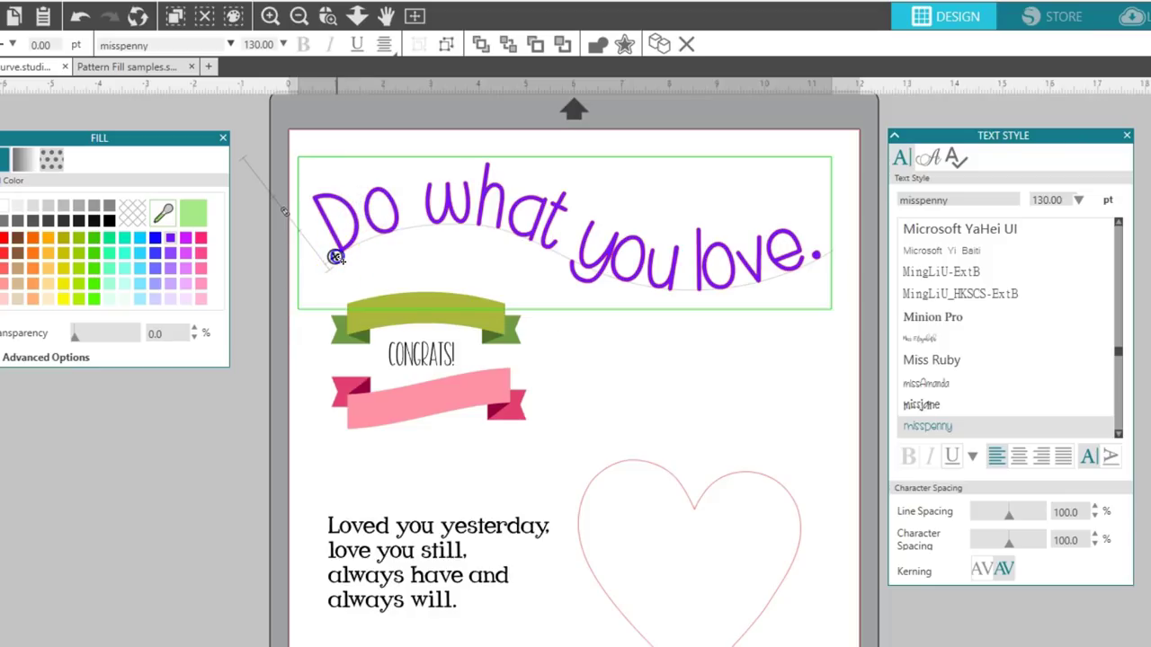
{"action": "mouse_move", "coordinate": [332, 254]}
{"action": "left_mouse_down"}
{"action": "mouse_move", "coordinate": [389, 232]}
{"action": "mouse_move", "coordinate": [324, 260]}
{"action": "mouse_move", "coordinate": [340, 252]}
{"action": "left_mouse_up"}
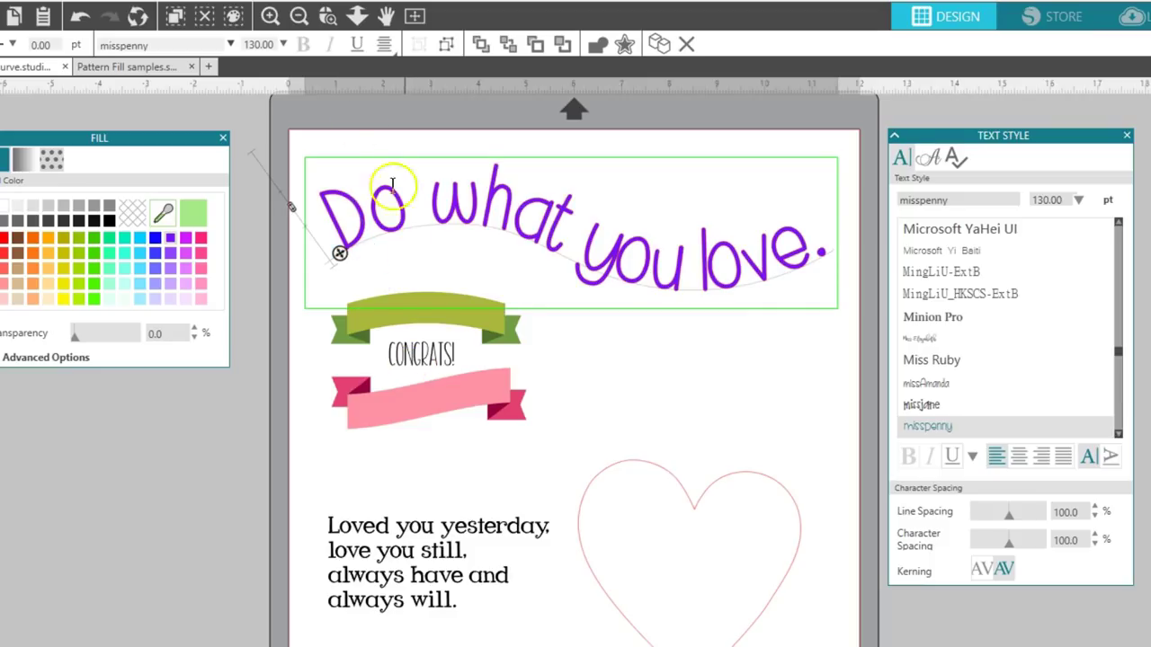
- Zoom in on the two banners and attach CONGRATS! to the green banner's arched top edge
{"action": "left_click", "coordinate": [327, 16]}
{"action": "left_click_drag", "start_coordinate": [314, 309], "coordinate": [717, 500]}
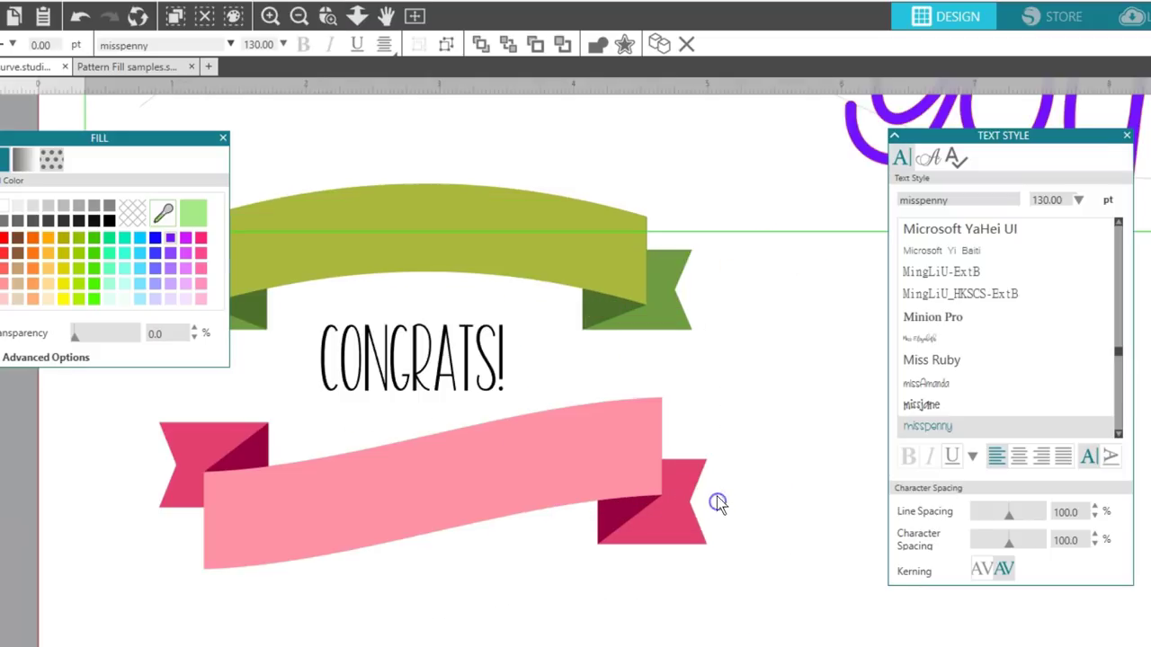
{"action": "key", "text": "Escape"}
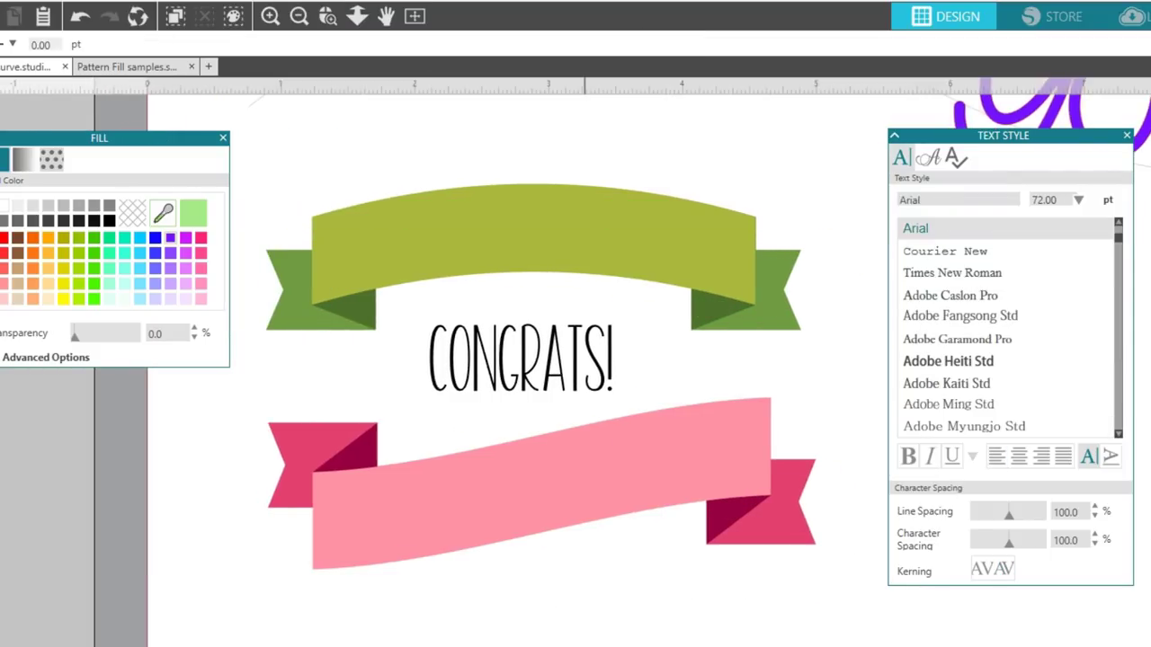
{"action": "left_click", "coordinate": [430, 385]}
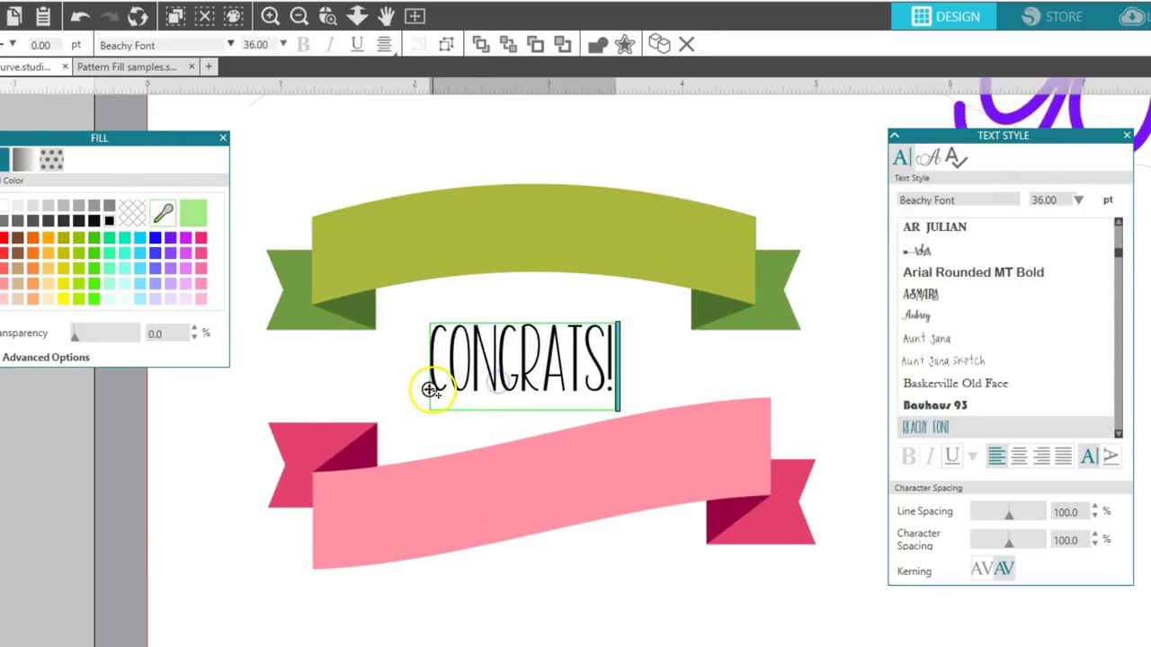
{"action": "left_click_drag", "start_coordinate": [430, 381], "coordinate": [442, 275]}
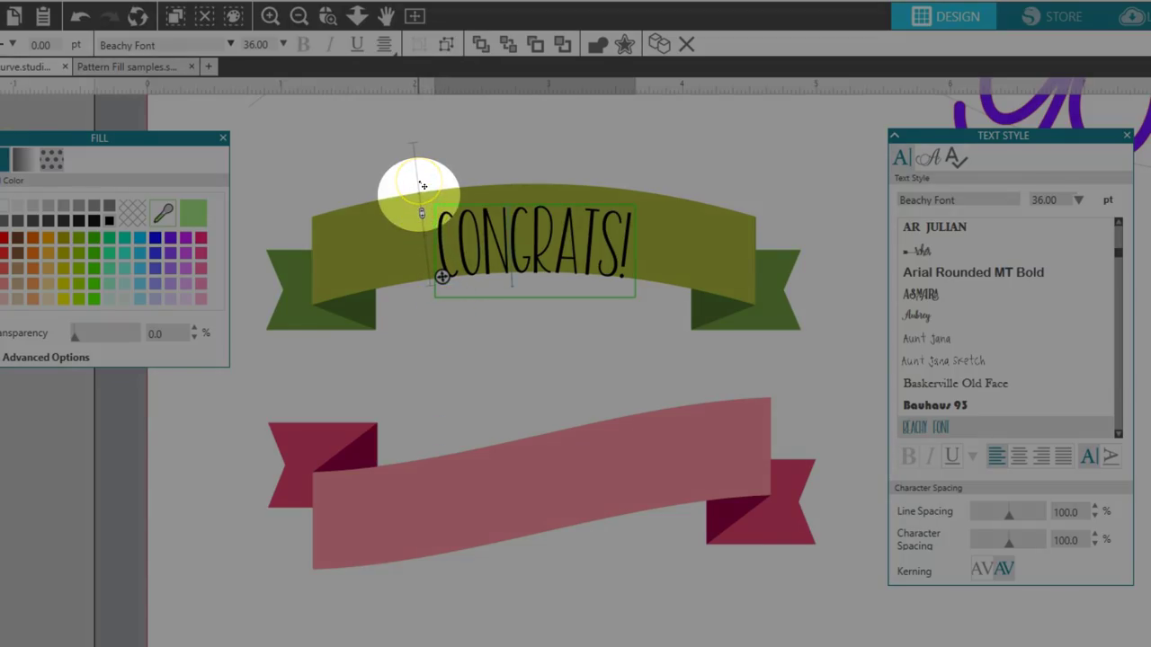
- Raise the banner text, change CONGRATS! to CONGRATULATIONS!, and shift it left to fit
{"action": "left_click_drag", "start_coordinate": [418, 179], "coordinate": [418, 168]}
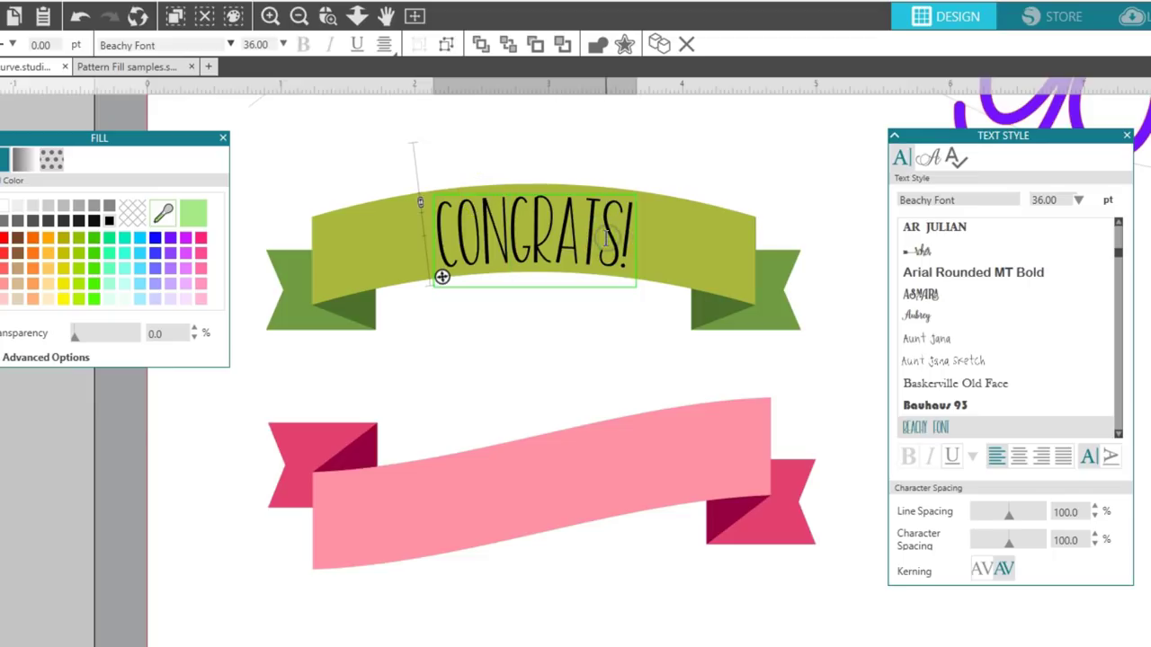
{"action": "key", "text": "BackSpace"}
{"action": "type", "text": "ULATION"}
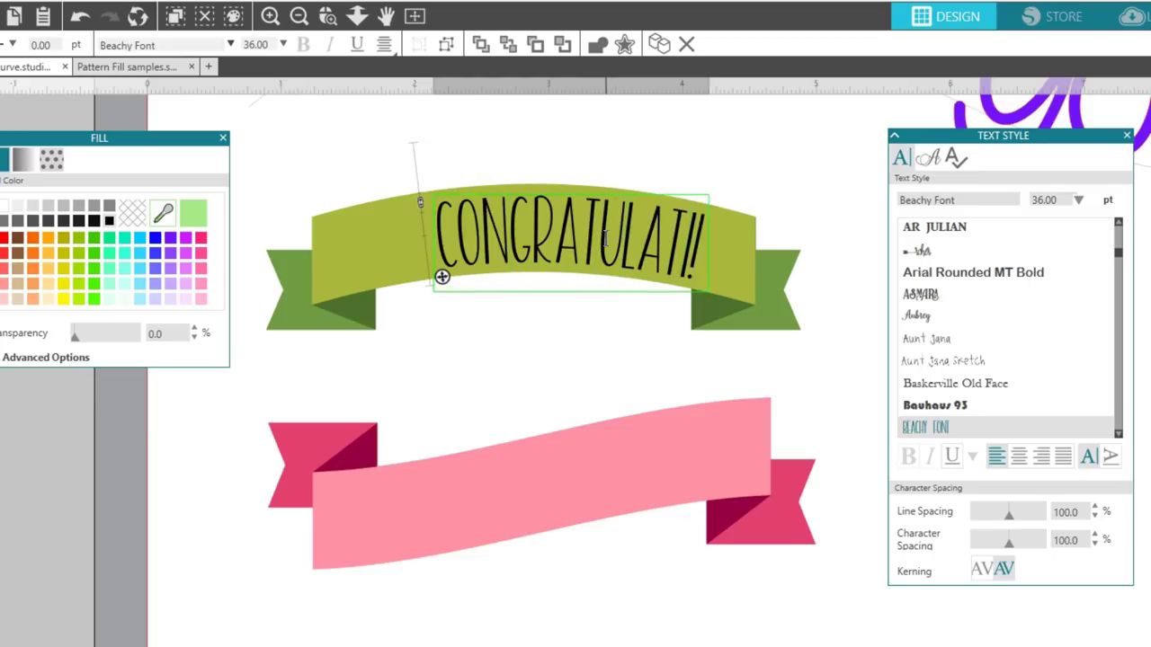
{"action": "type", "text": "S"}
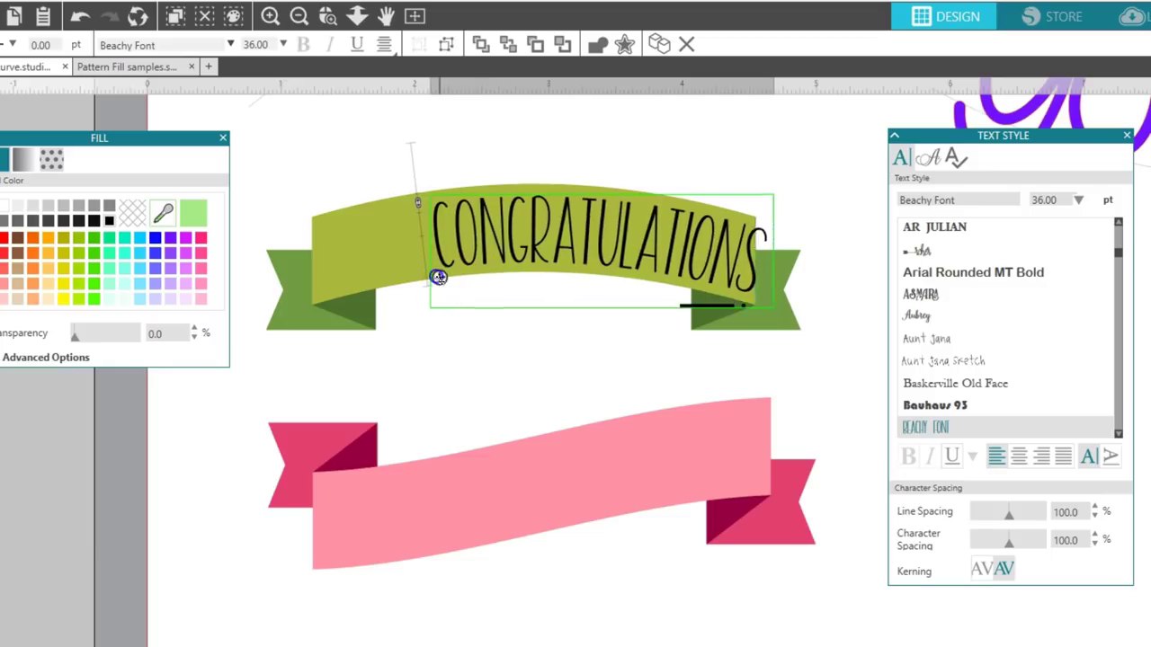
{"action": "left_click_drag", "start_coordinate": [442, 275], "coordinate": [375, 282]}
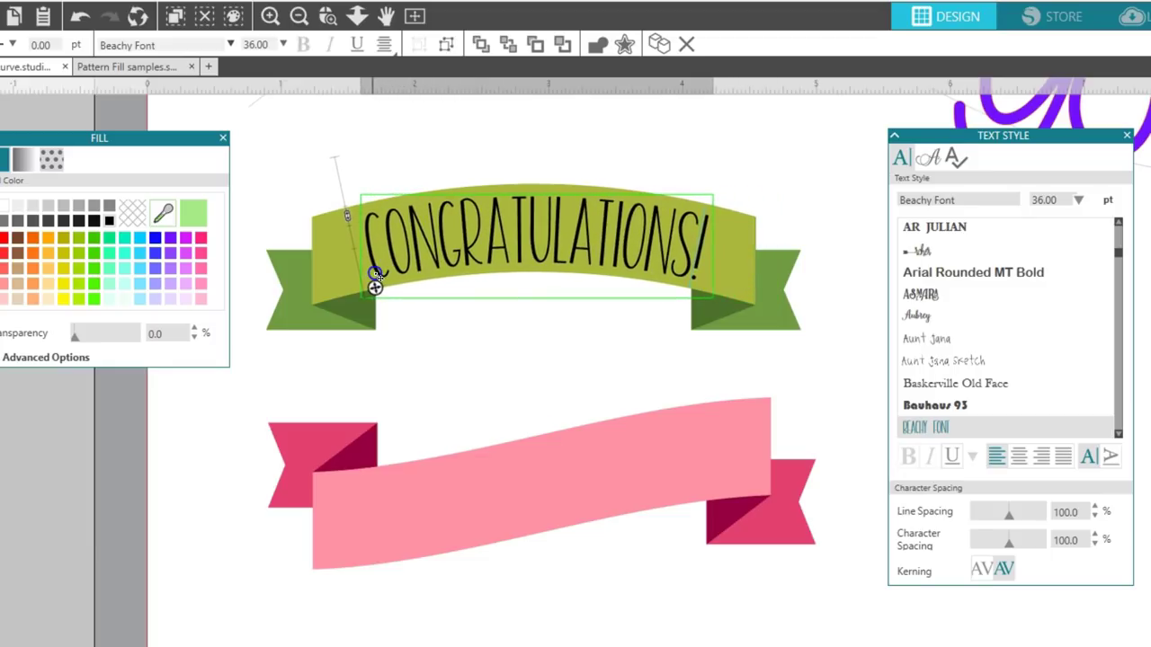
- Move CONGRATULATIONS! onto the pink banner, tilt it to match the slant, and zoom to fit
{"action": "left_click", "coordinate": [488, 142]}
{"action": "left_click", "coordinate": [501, 223]}
{"action": "left_click", "coordinate": [9, 209]}
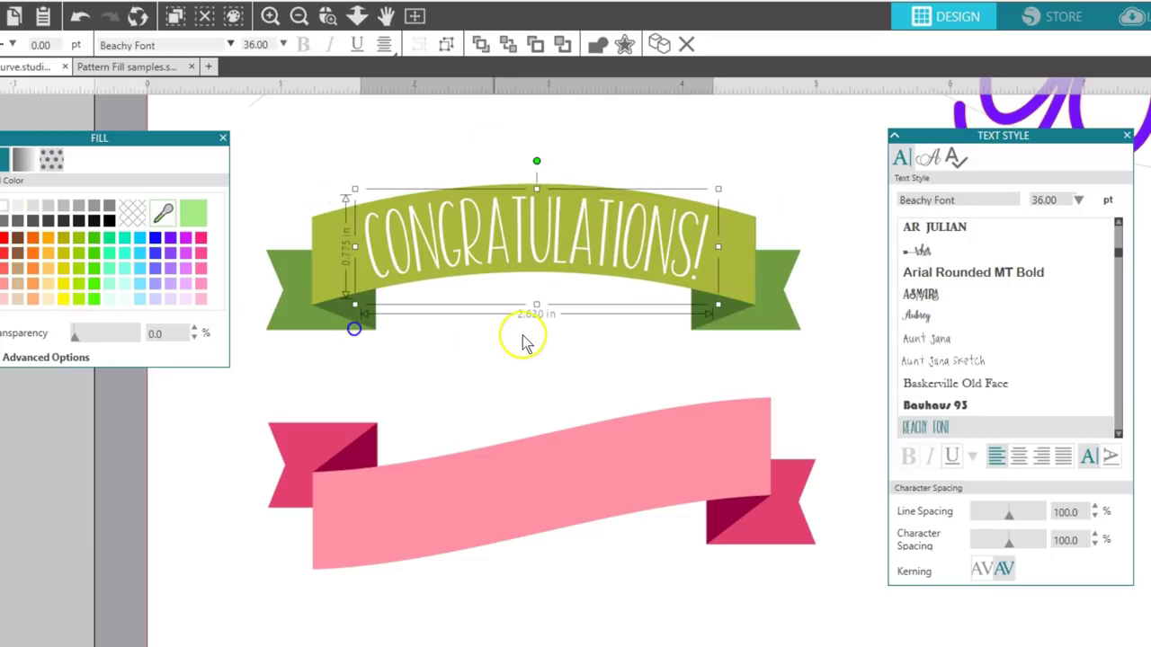
{"action": "left_click", "coordinate": [528, 342]}
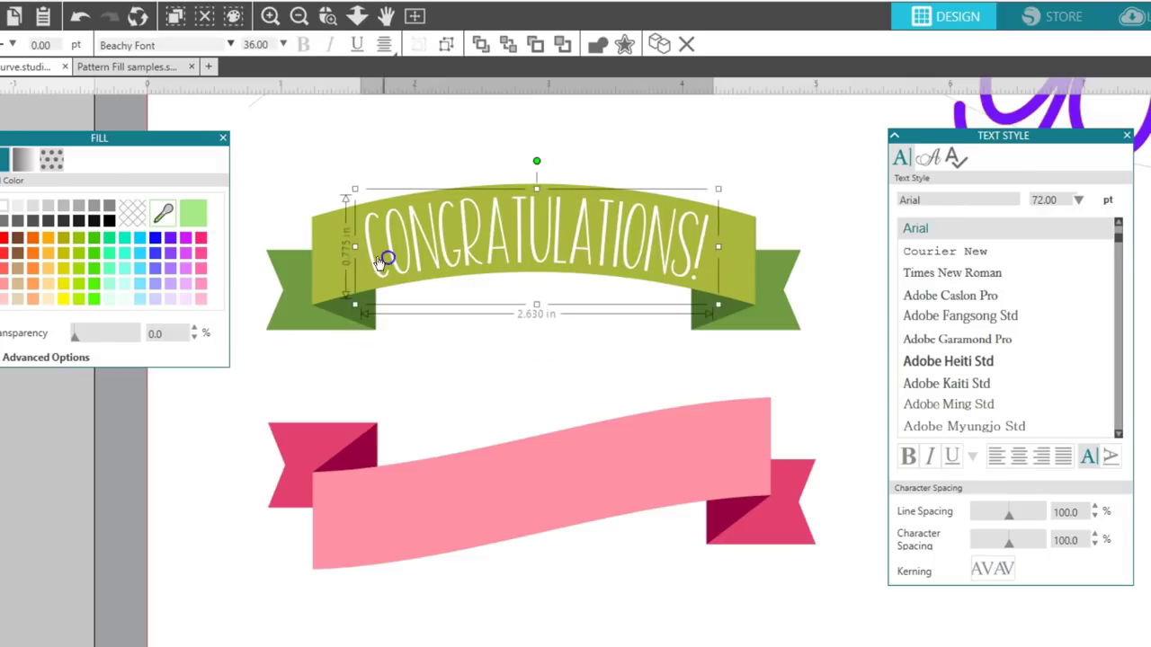
{"action": "left_click_drag", "start_coordinate": [380, 249], "coordinate": [389, 563]}
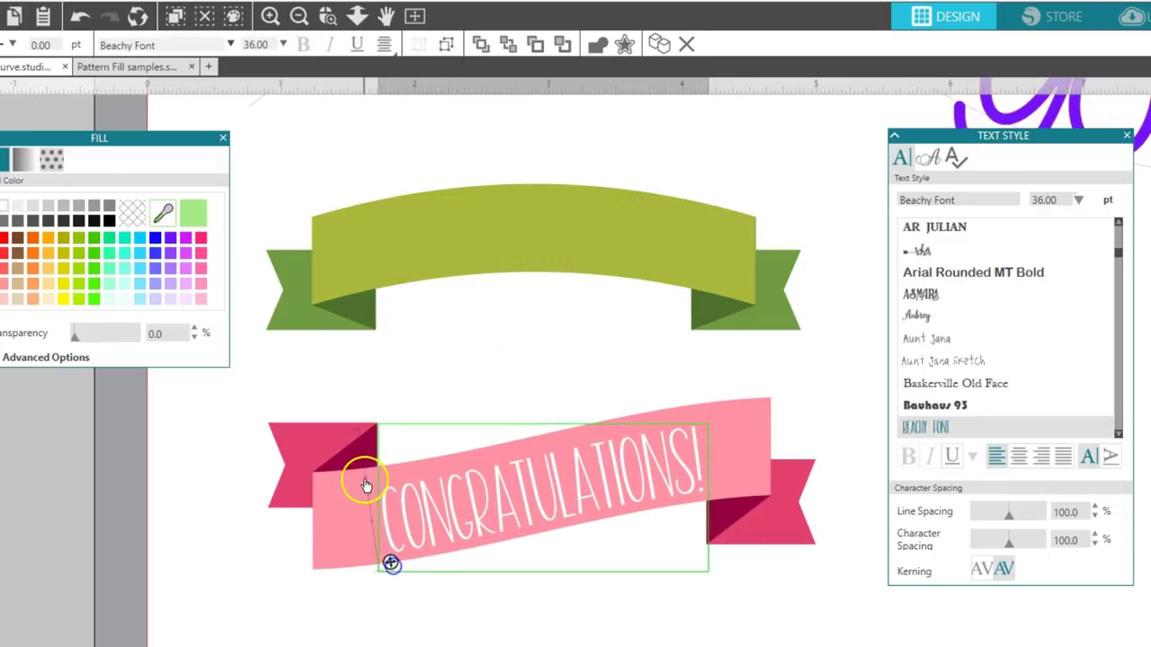
{"action": "left_click_drag", "start_coordinate": [360, 480], "coordinate": [367, 457]}
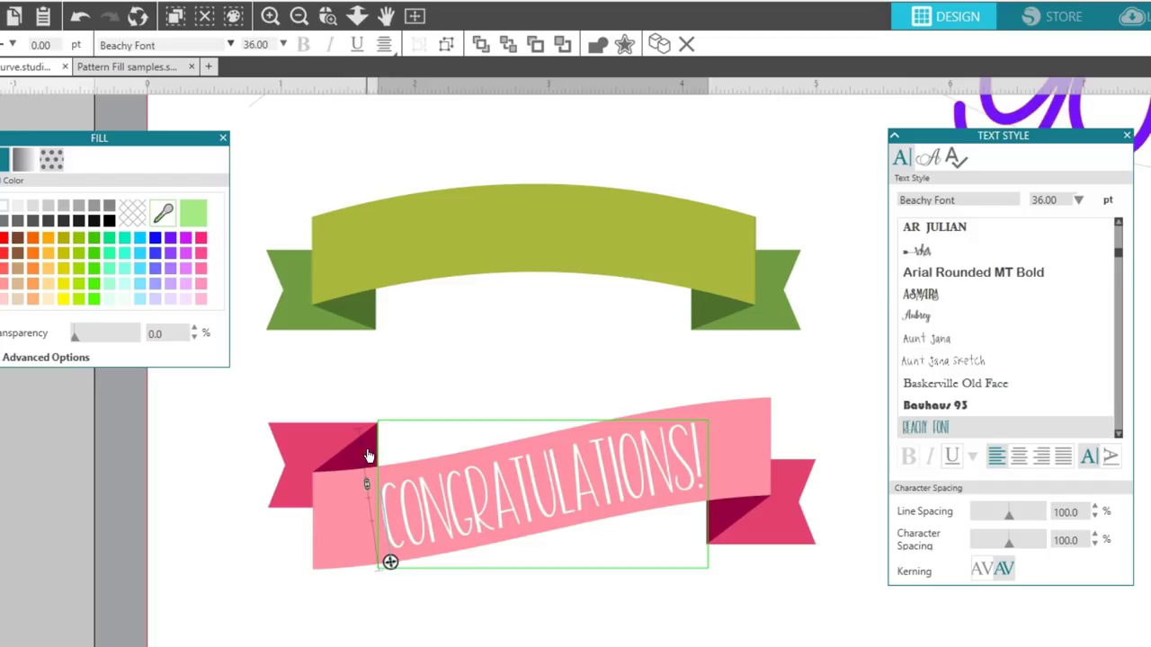
{"action": "left_click", "coordinate": [414, 16]}
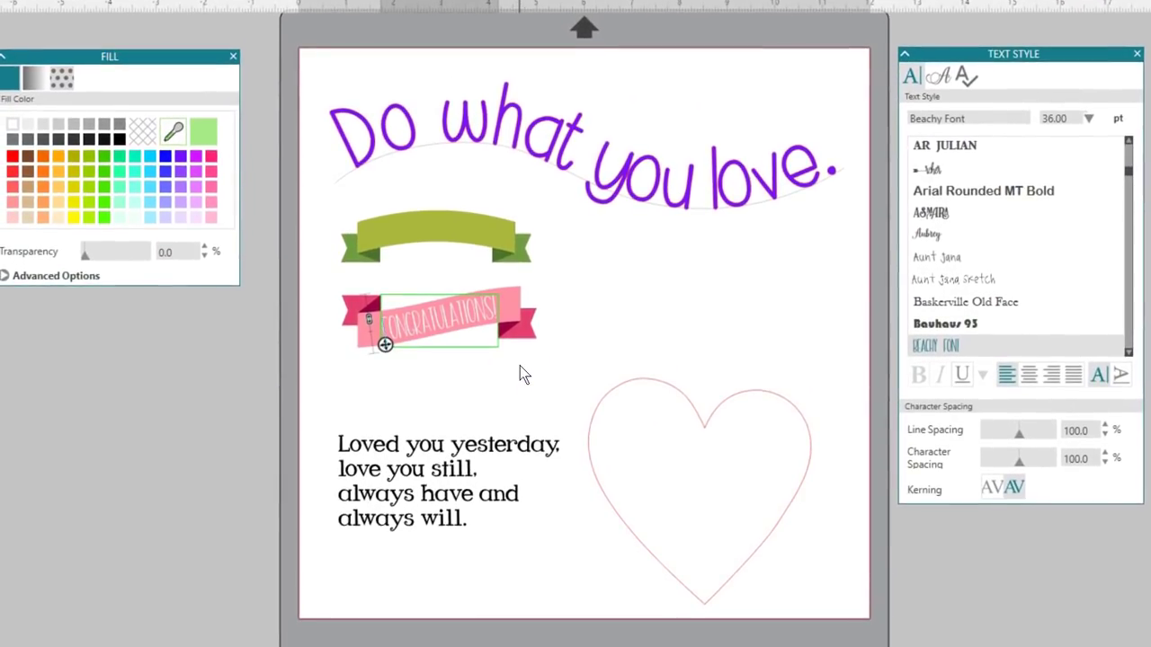
- Wrap the 'Loved you yesterday, love you still…' verse around the heart outline
{"action": "left_click", "coordinate": [434, 444]}
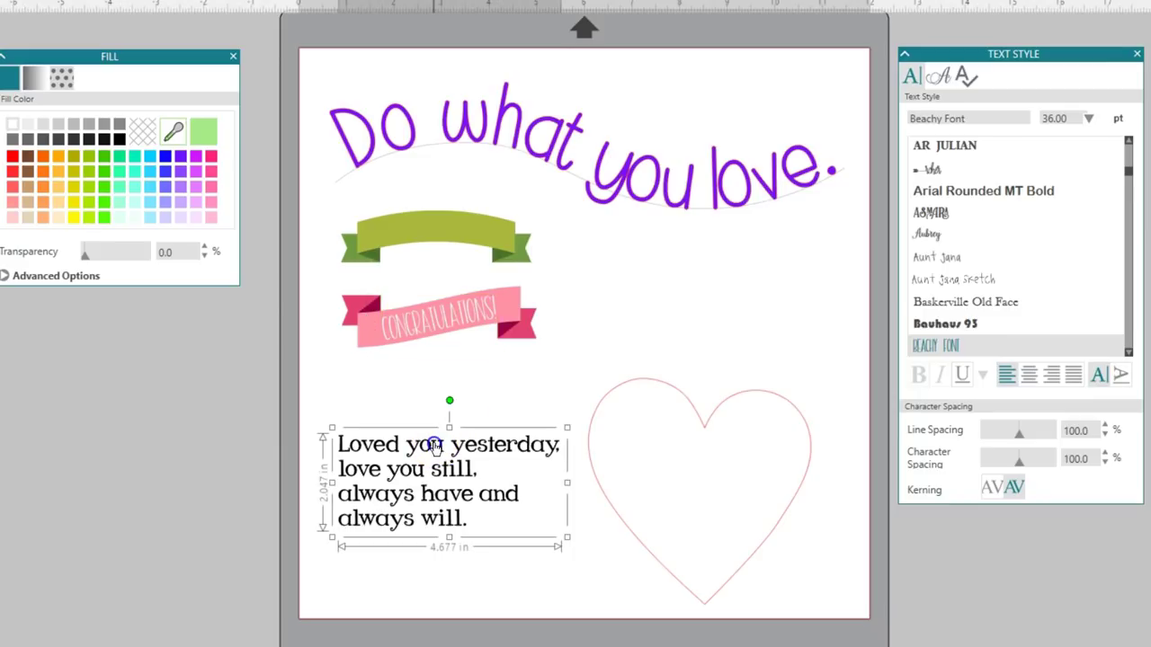
{"action": "double_click", "coordinate": [382, 447]}
{"action": "left_click", "coordinate": [337, 450]}
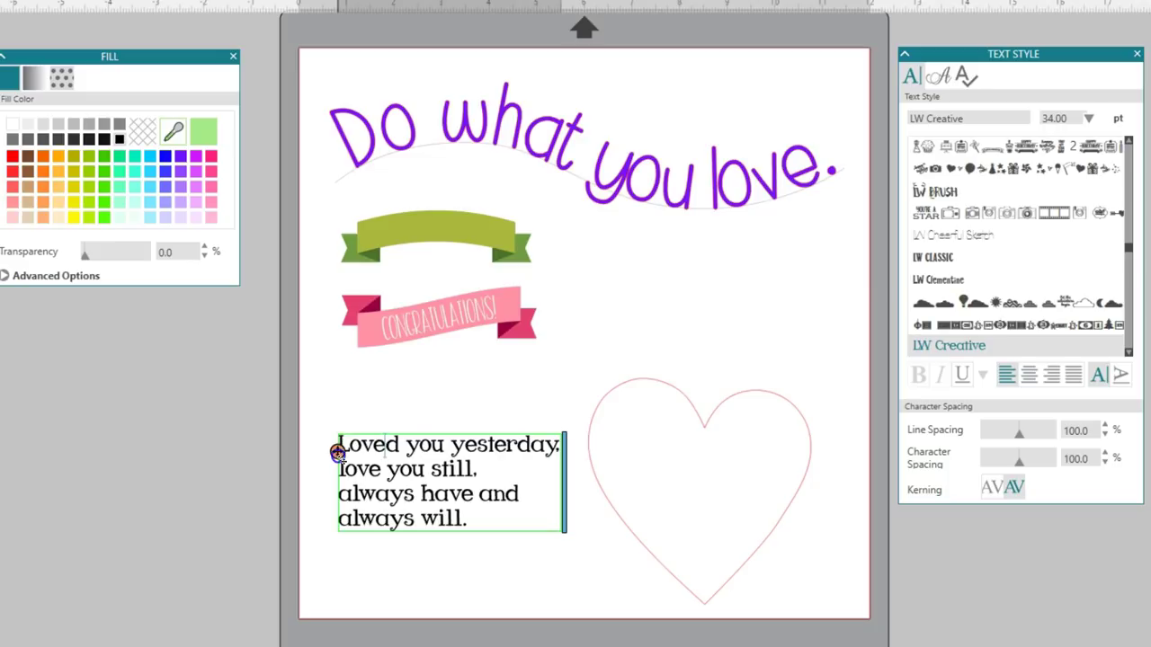
{"action": "left_click_drag", "start_coordinate": [337, 451], "coordinate": [717, 406]}
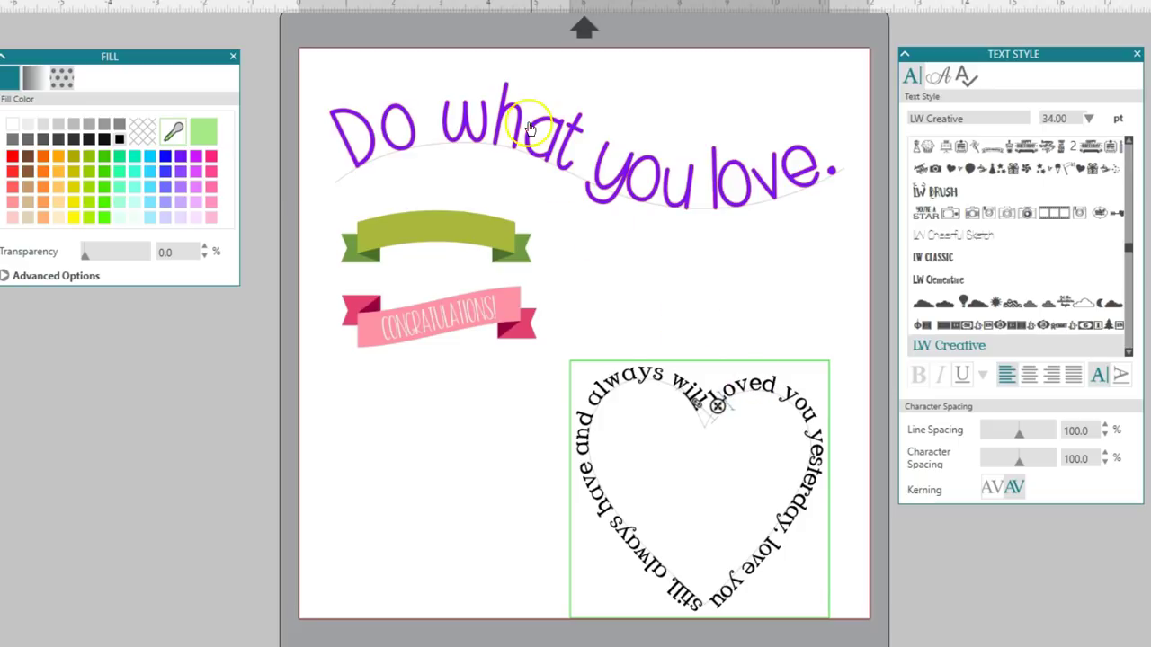
{"action": "left_click", "coordinate": [526, 186]}
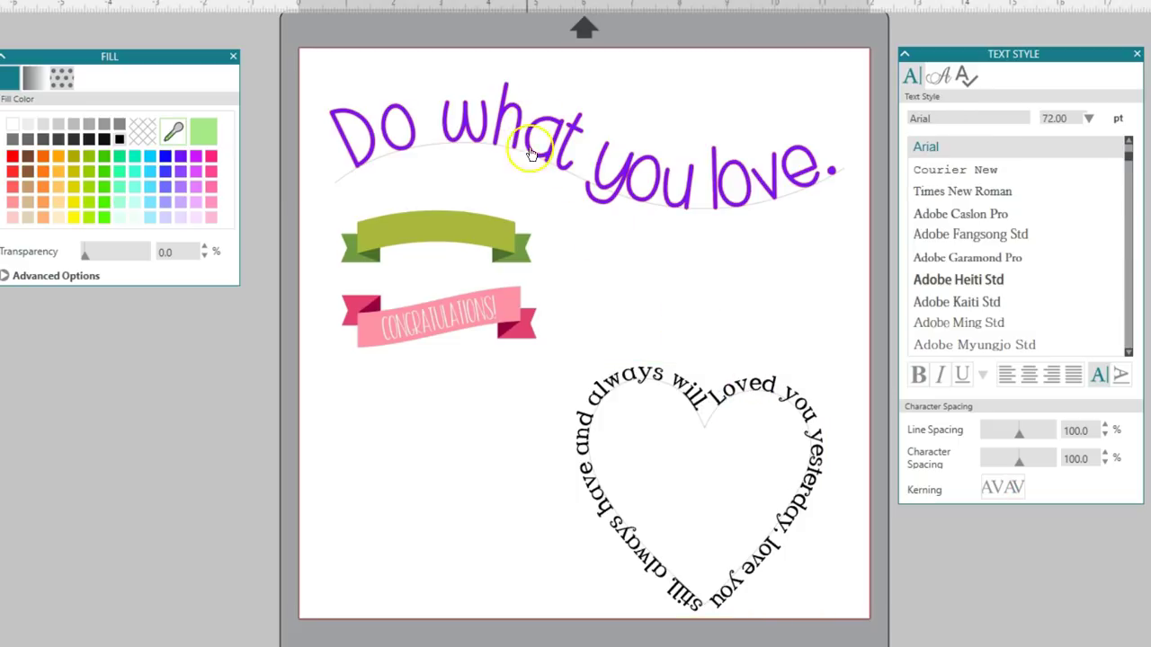
- Convert the curved 'Do what you love.' text to paths from its right-click menu
{"action": "right_click", "coordinate": [540, 117]}
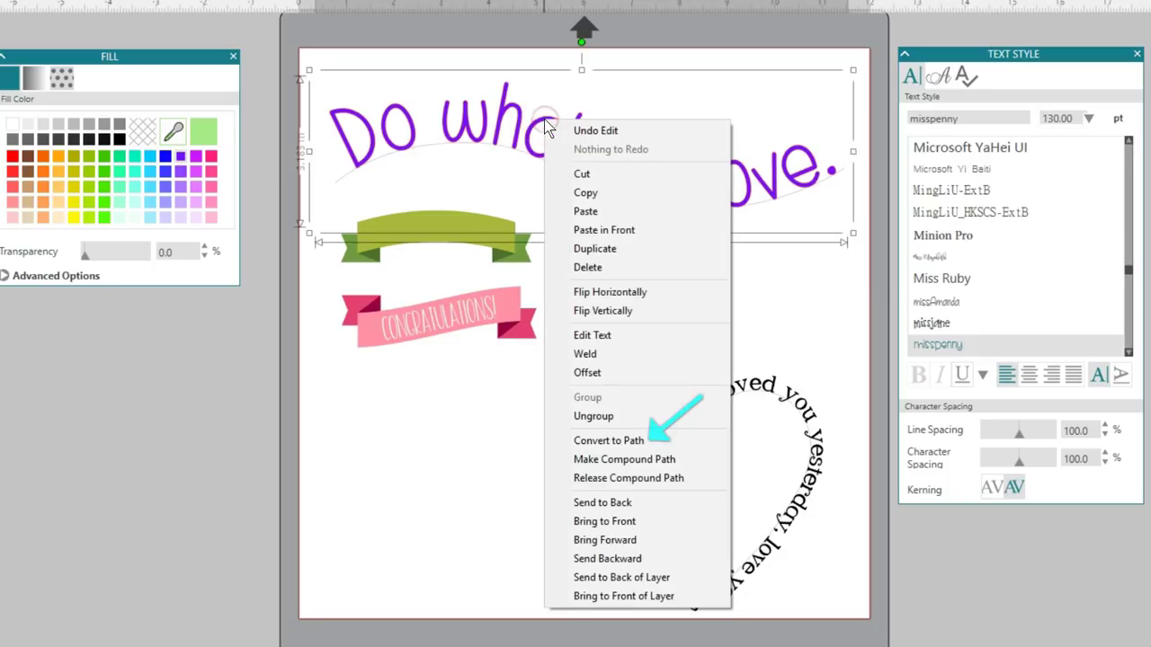
{"action": "left_click", "coordinate": [631, 447]}
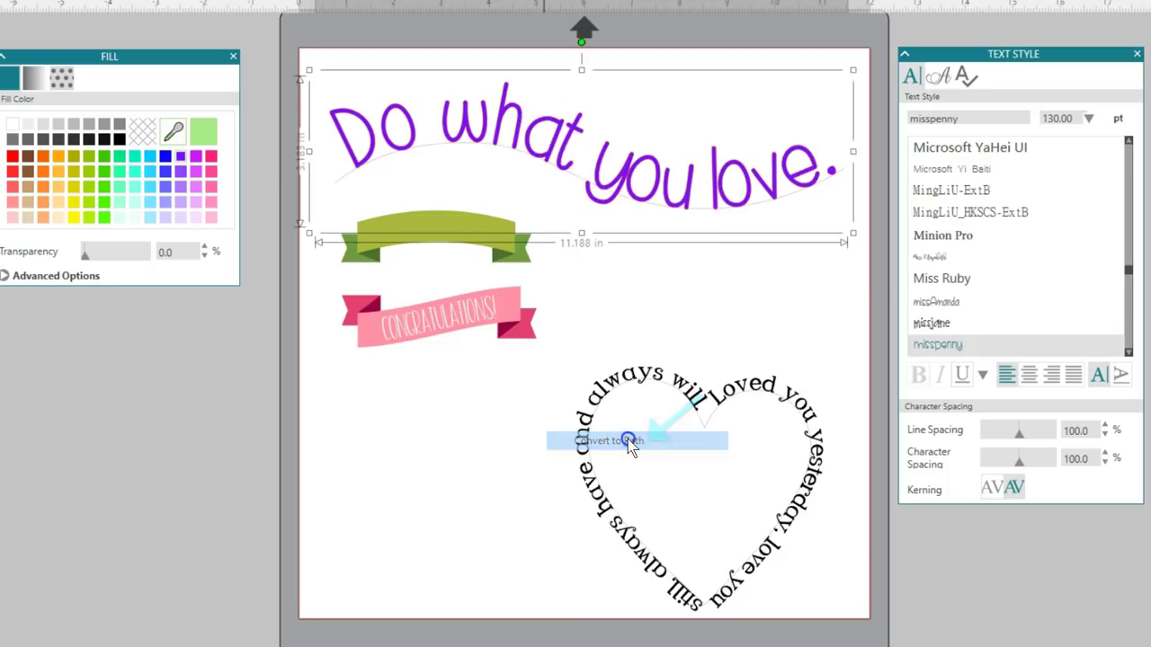
{"action": "left_click", "coordinate": [627, 439]}
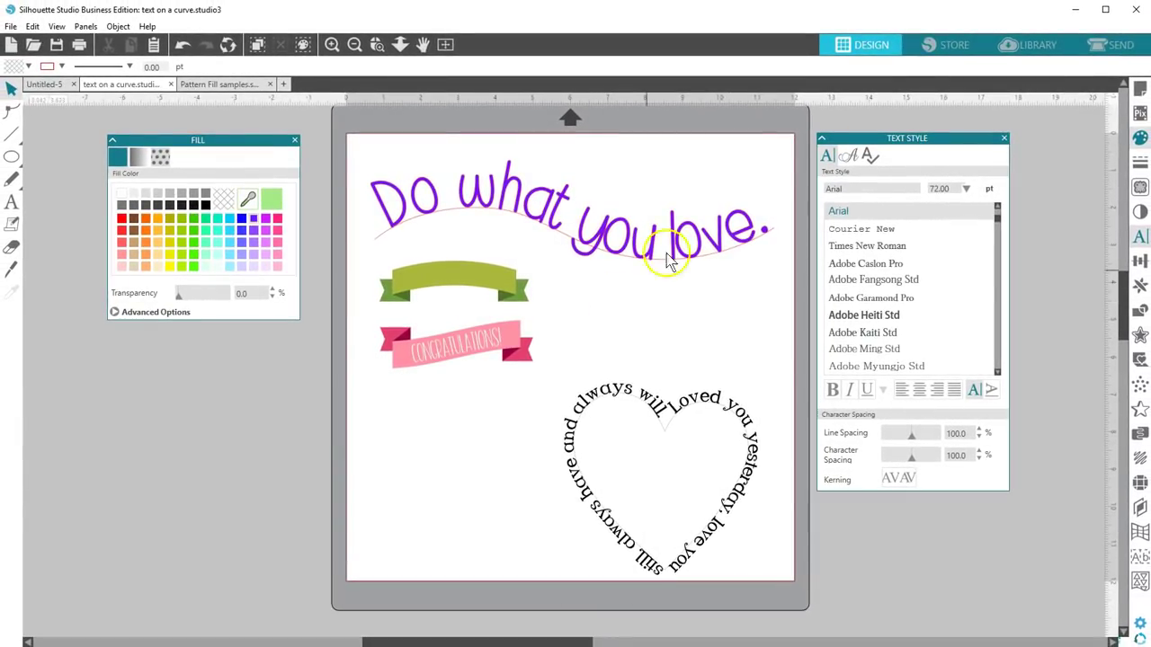
- In the Send panel, set the pink CONGRATULATIONS! banner to Cut Edge under Tool 1
{"action": "left_click", "coordinate": [1113, 47]}
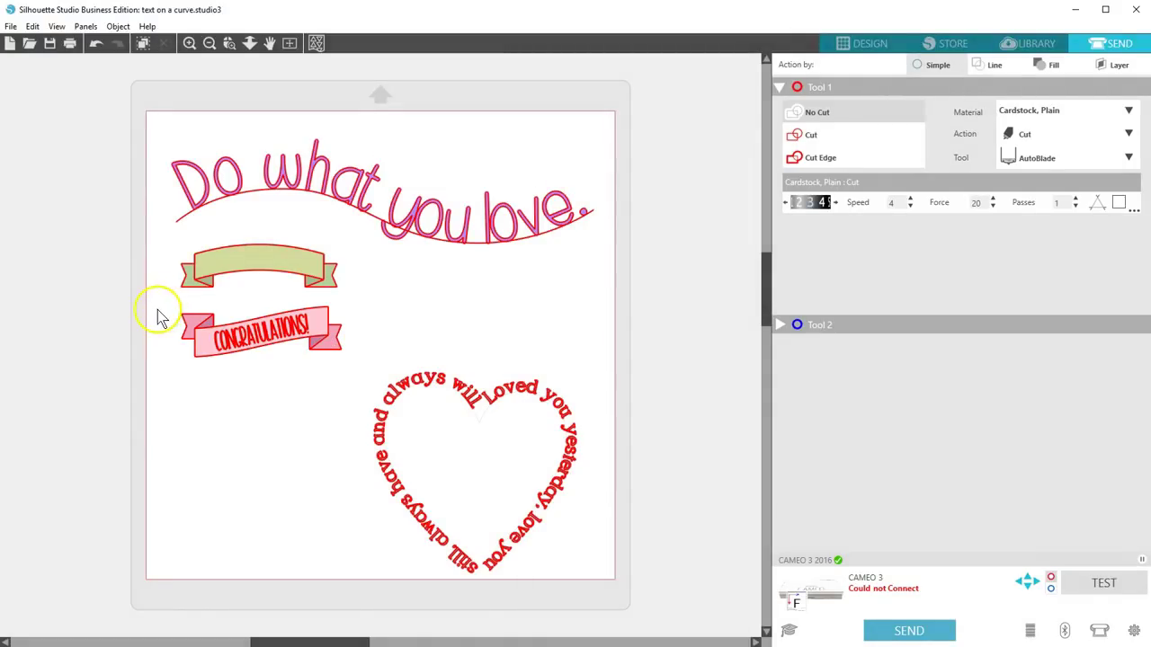
{"action": "left_click_drag", "start_coordinate": [154, 314], "coordinate": [301, 372]}
{"action": "left_click", "coordinate": [826, 156]}
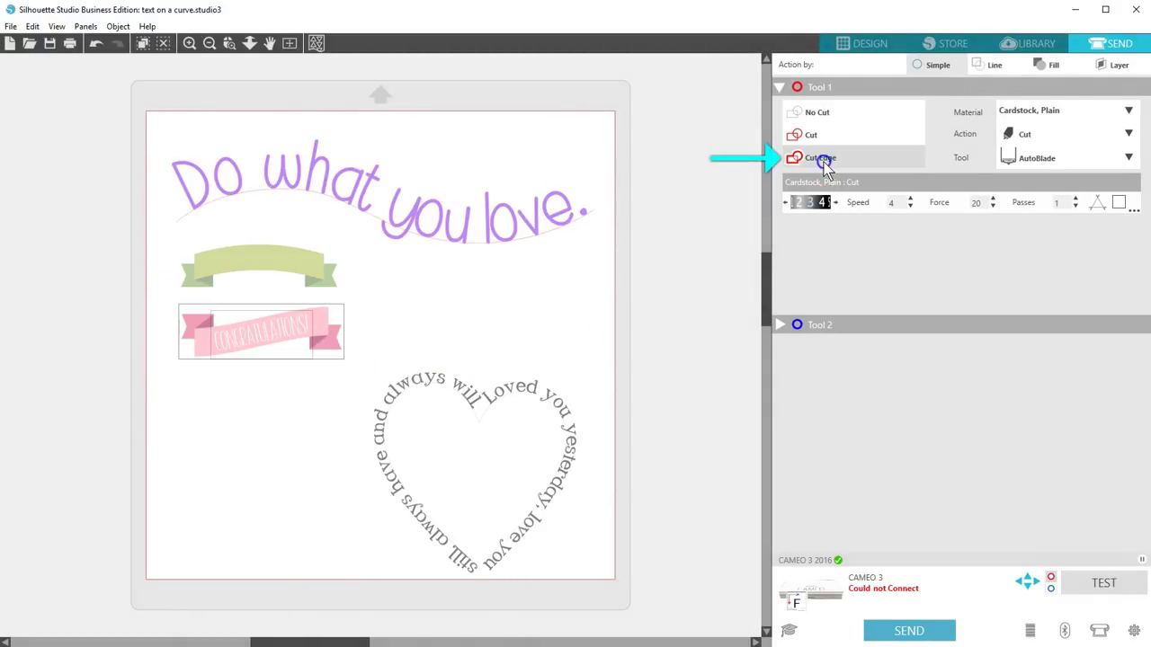
{"action": "left_click", "coordinate": [383, 319]}
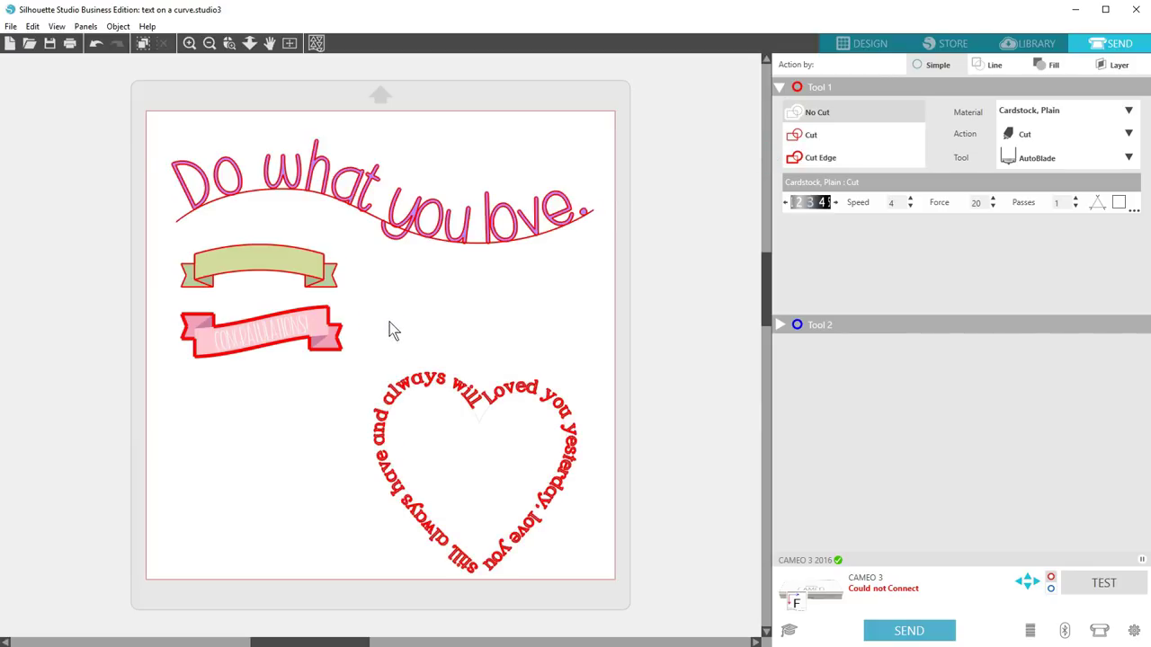
- Drag the wavy guide line under 'Do what you love.' off the mat so it won't cut
{"action": "left_click", "coordinate": [450, 380]}
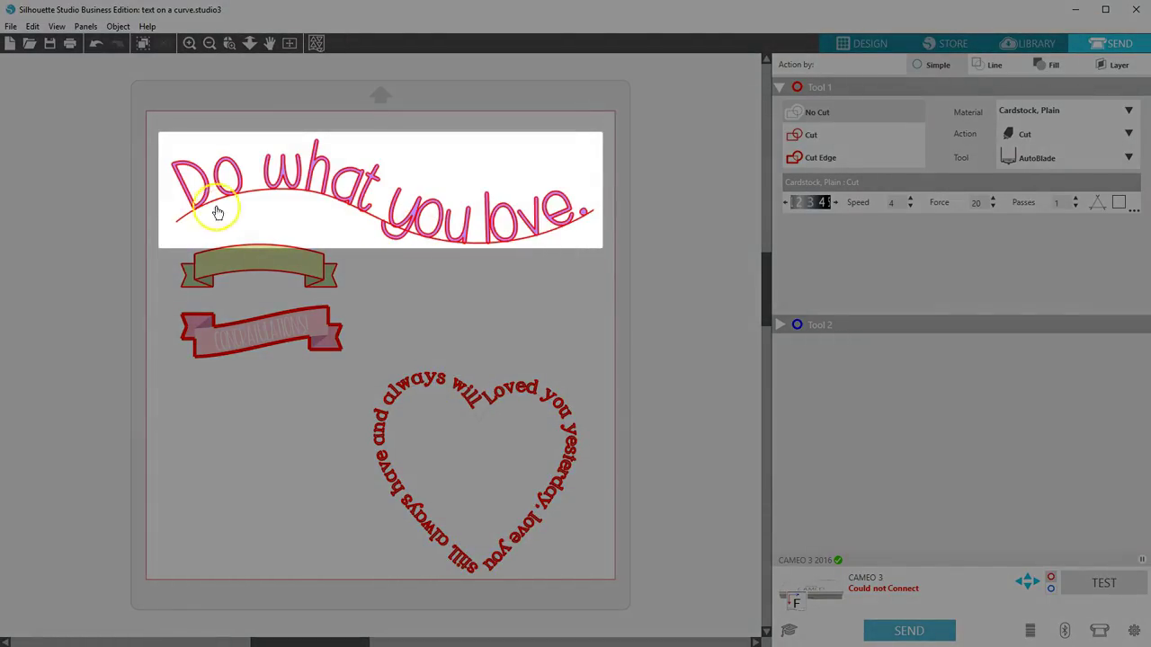
{"action": "left_click", "coordinate": [247, 213]}
{"action": "left_click_drag", "start_coordinate": [248, 213], "coordinate": [61, 211]}
{"action": "left_click", "coordinate": [476, 270]}
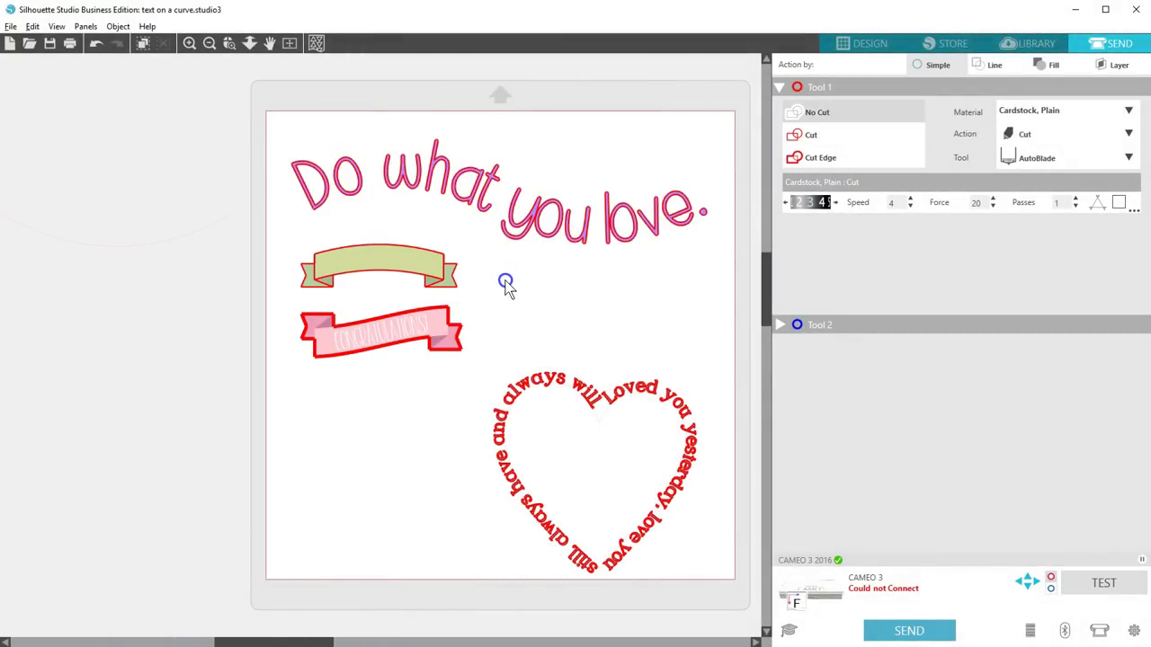